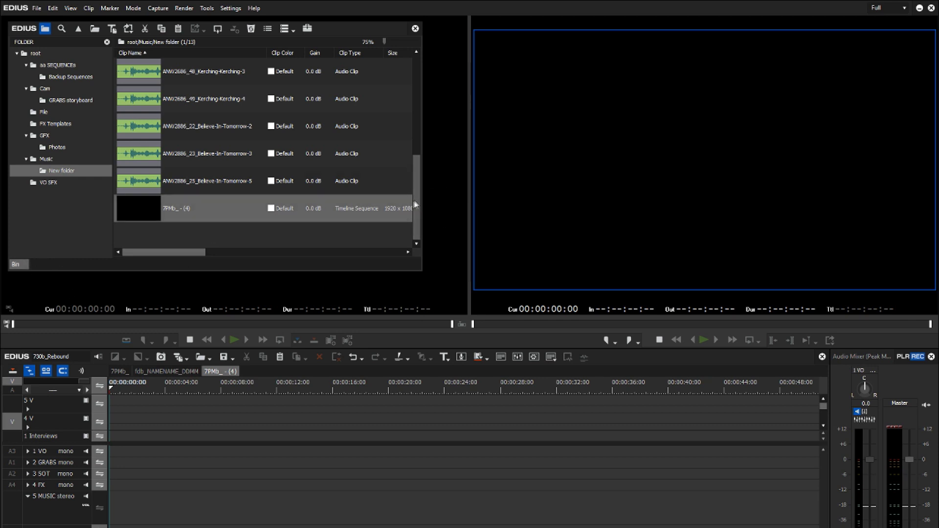
Place ANW2019_03_Business-As-Normal on the 5 MUSIC track and move the playhead near the start
drag(416, 204, 419, 101)
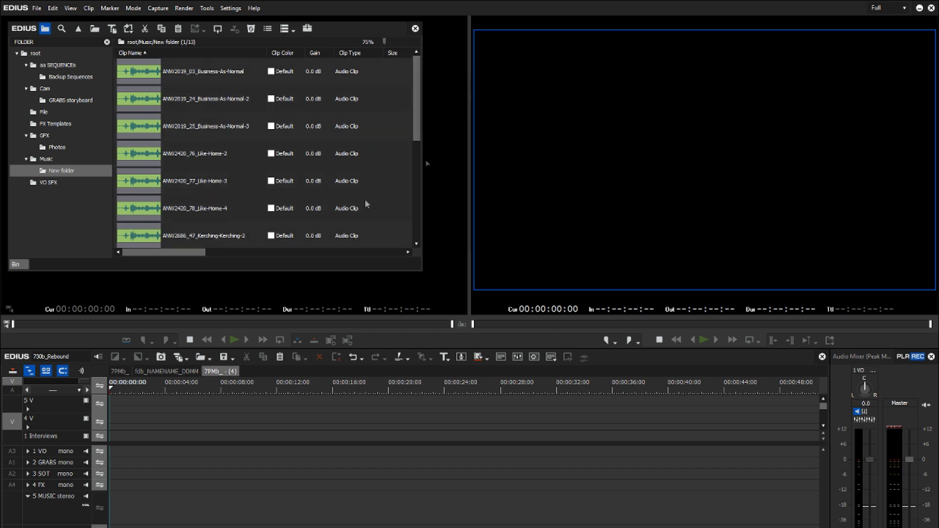
click(146, 74)
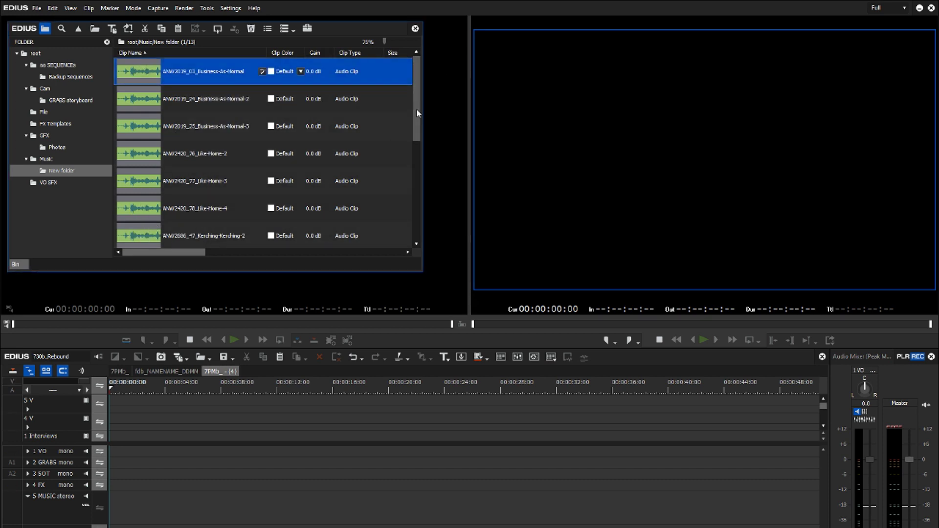
drag(415, 108, 397, 213)
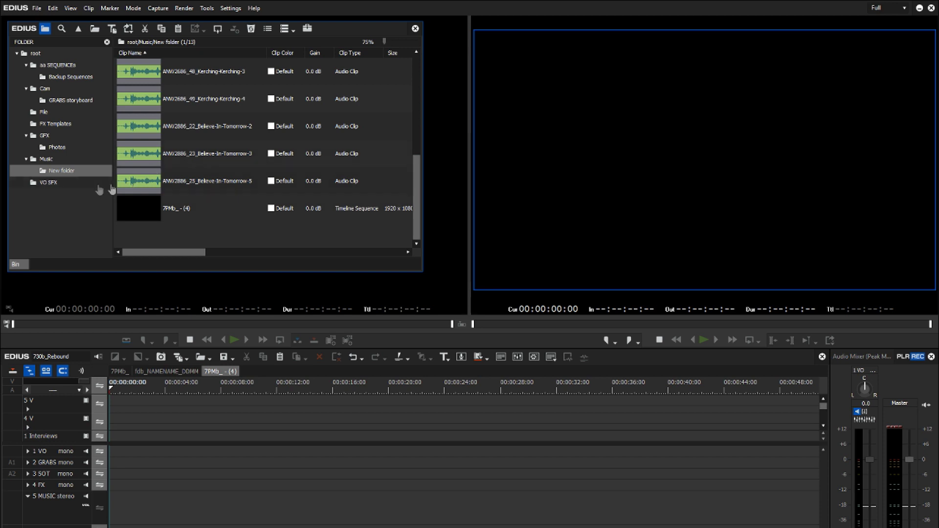
shift+click(145, 187)
drag(416, 164, 423, 69)
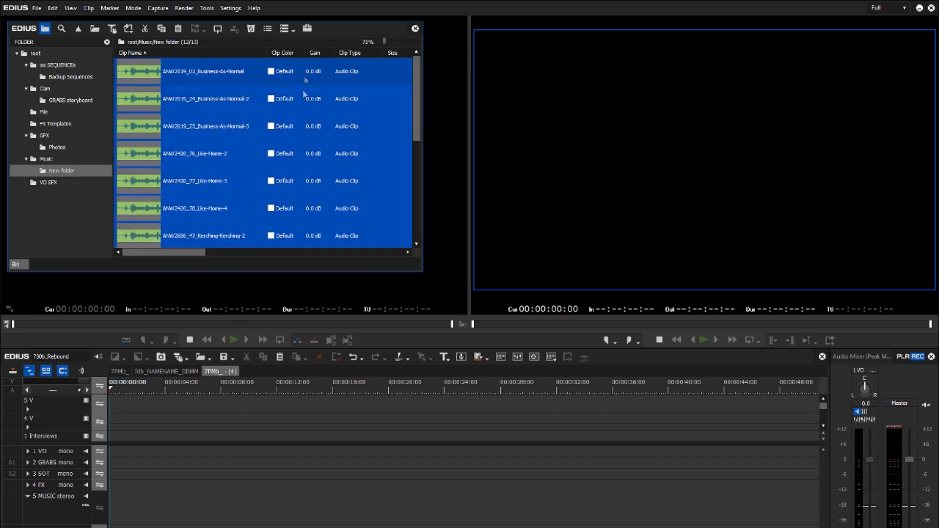
click(142, 73)
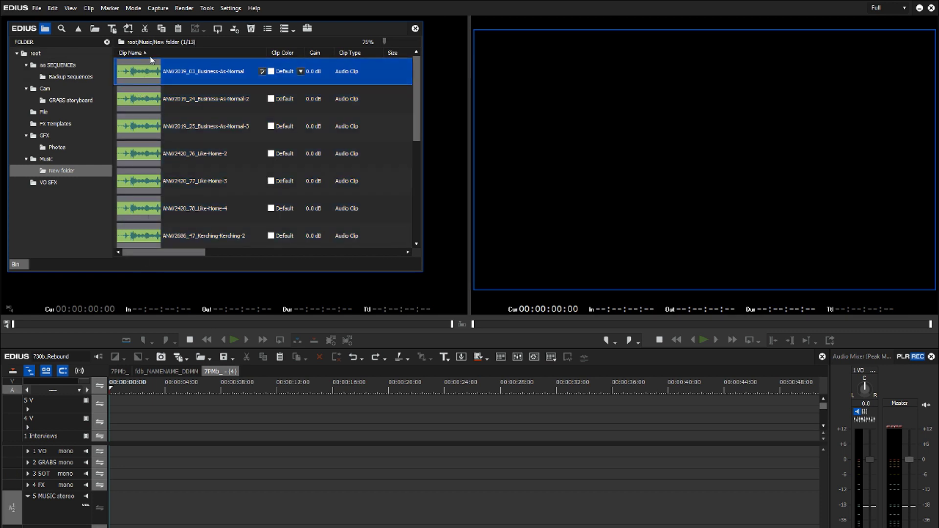
drag(143, 75, 117, 505)
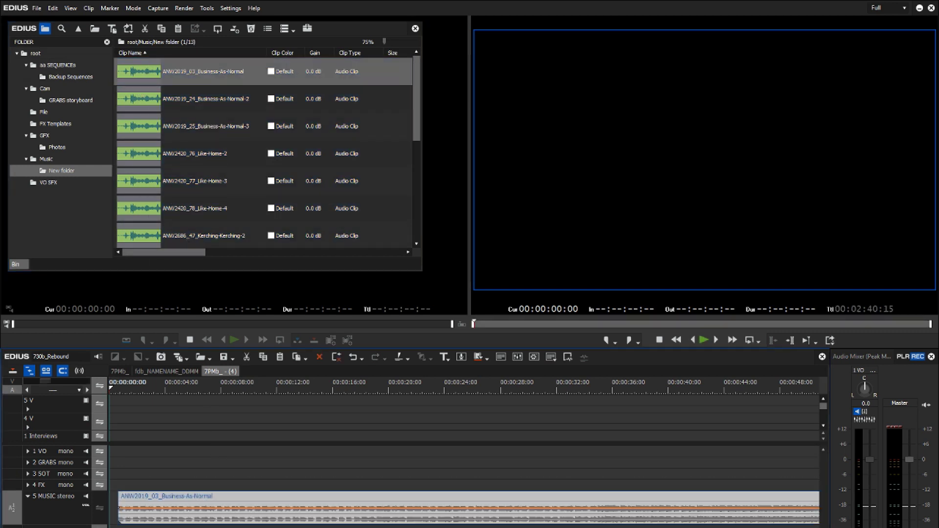
click(154, 387)
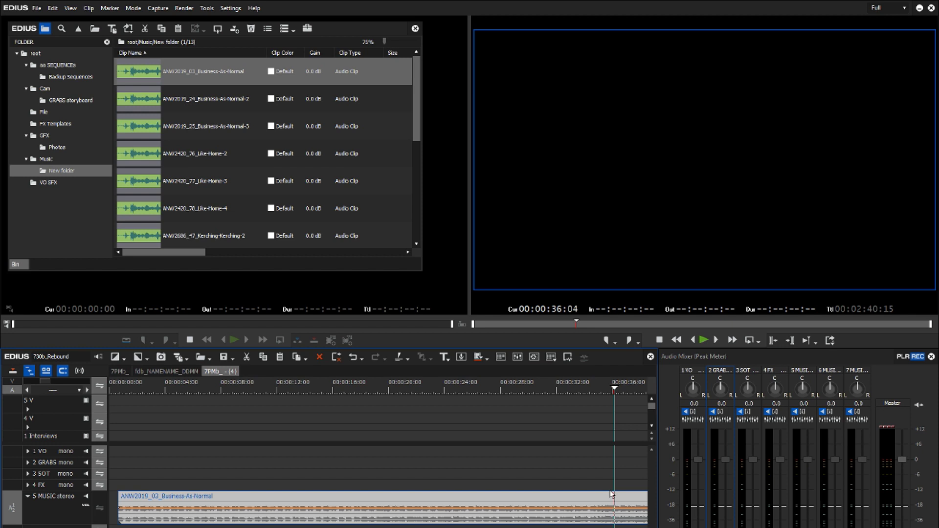
Remove the test clip from the timeline and set ANW2019_03_Business-As-Normal's bin gain to -12 dB
key(Delete)
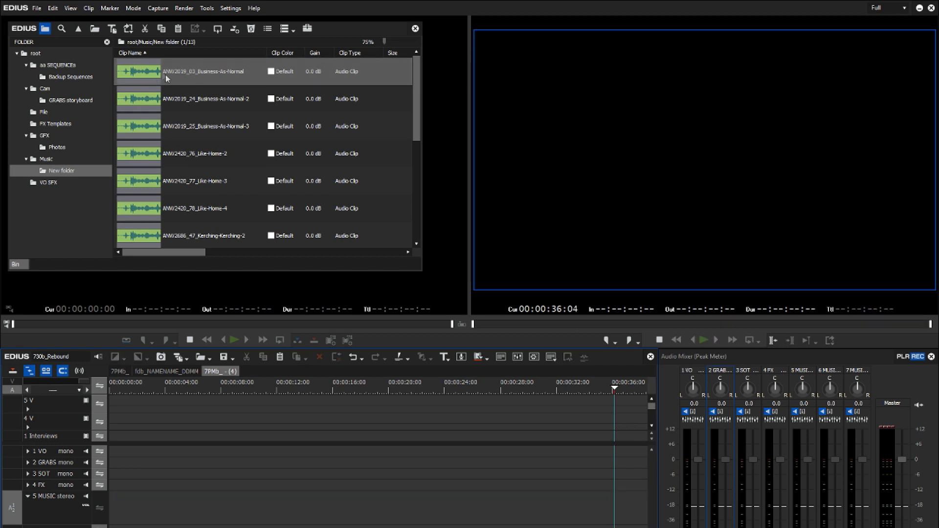
click(140, 80)
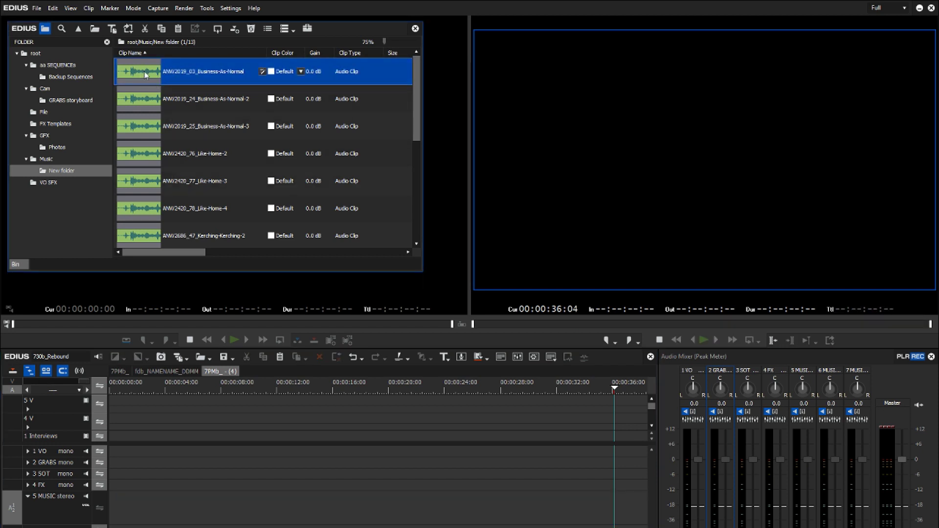
right_click(145, 74)
click(176, 445)
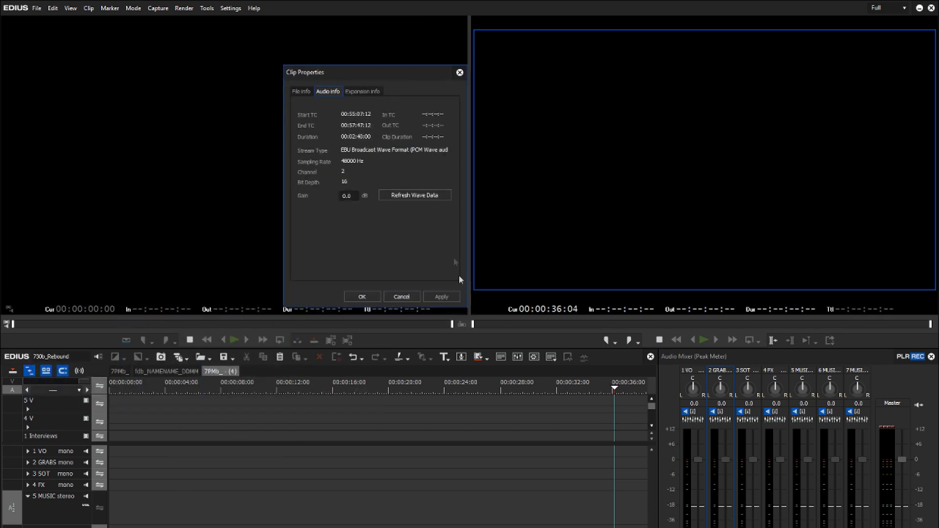
click(347, 198)
text(-12)
key(Return)
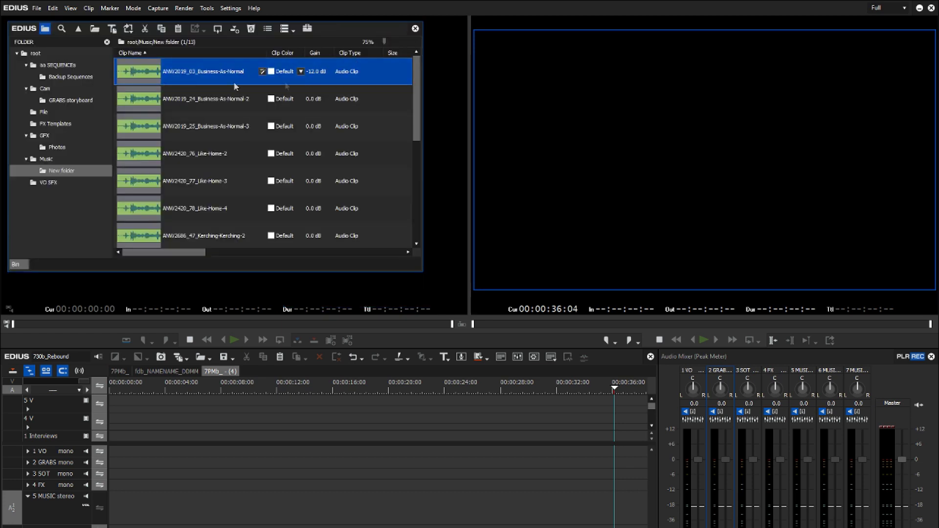
Drop the clip on the MUSIC track, play it near 00:00:33 to check its level, then delete it
drag(158, 71, 481, 441)
click(582, 390)
key(space)
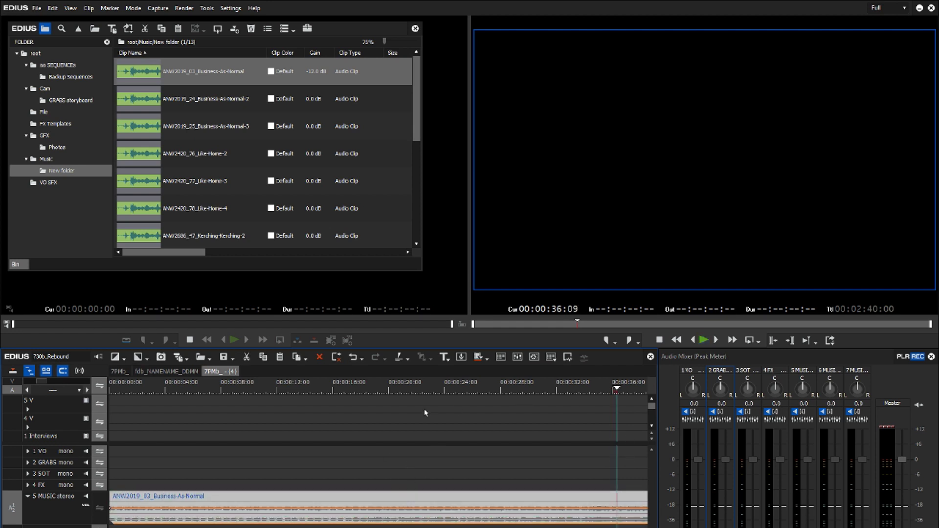
key(Delete)
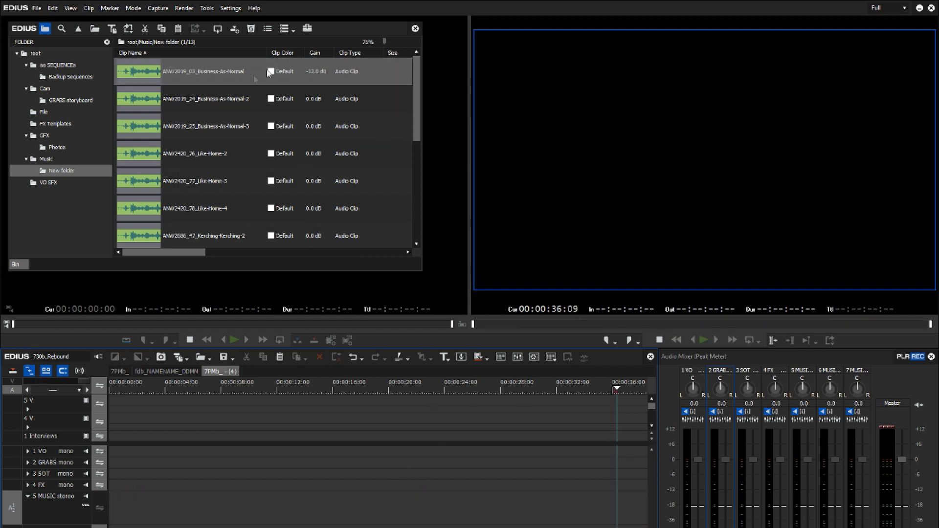
Colour the first four music clips in the bin Light orange
click(221, 78)
shift+click(214, 152)
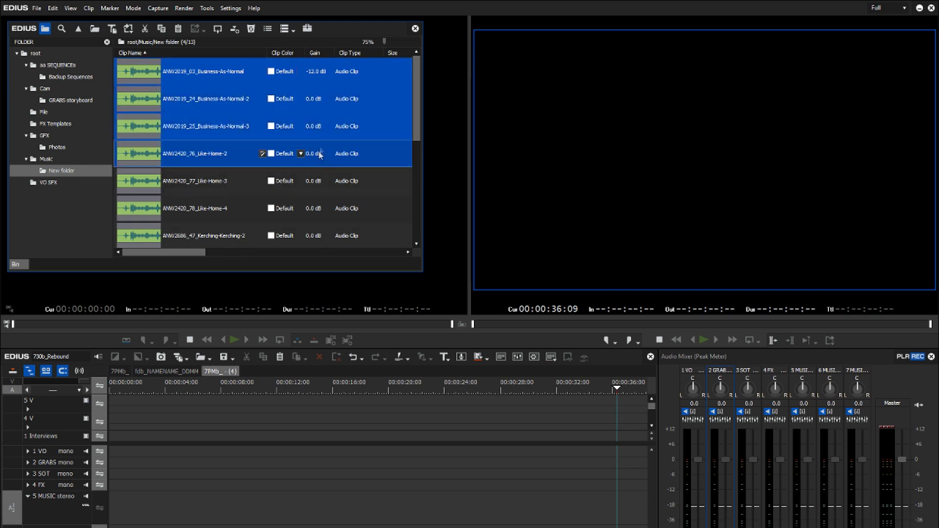
click(300, 153)
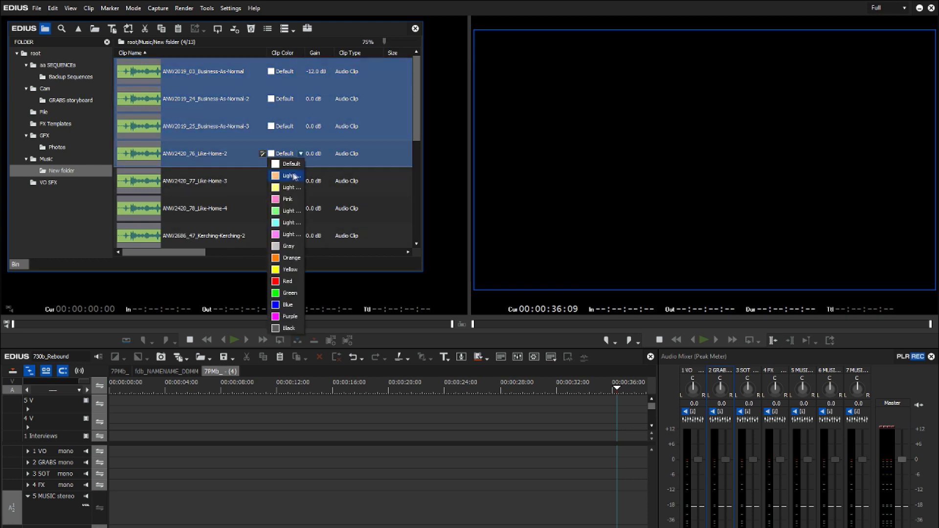
click(283, 181)
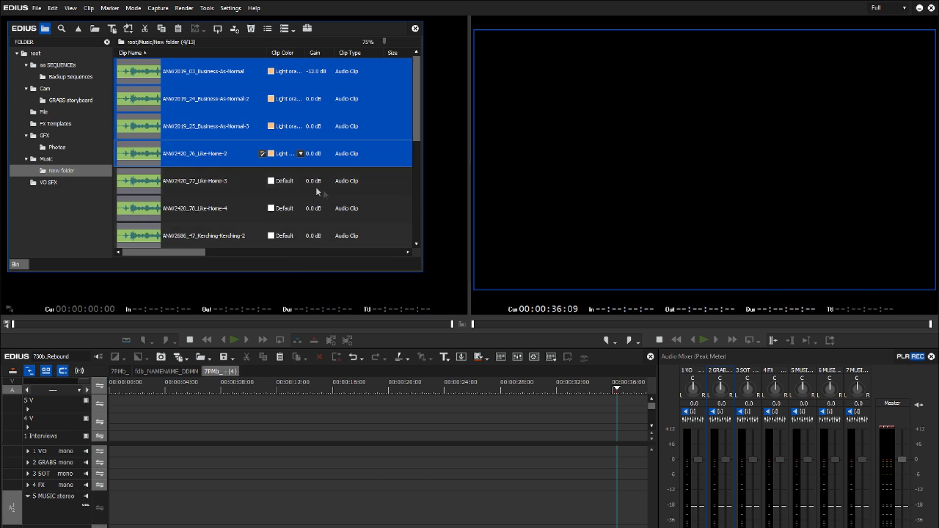
Select all twelve bin clips through ANW2886_25_Believe-In-Tomorrow-5 and drop them on the 5 MUSIC track
click(149, 75)
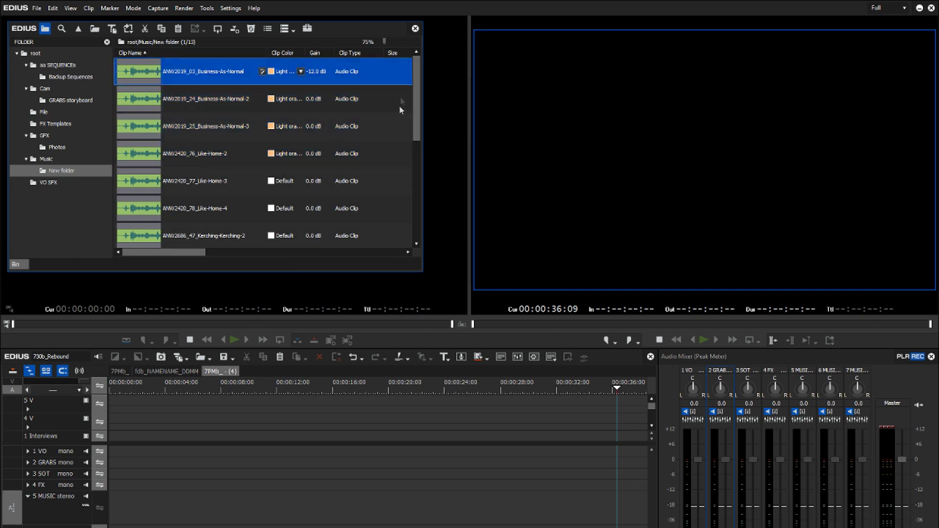
drag(416, 93, 415, 201)
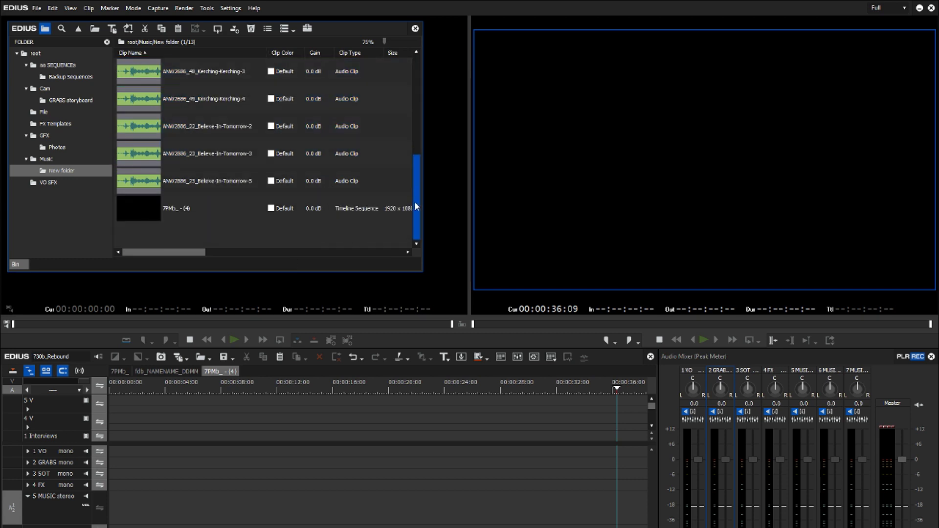
shift+click(154, 186)
drag(144, 184, 111, 510)
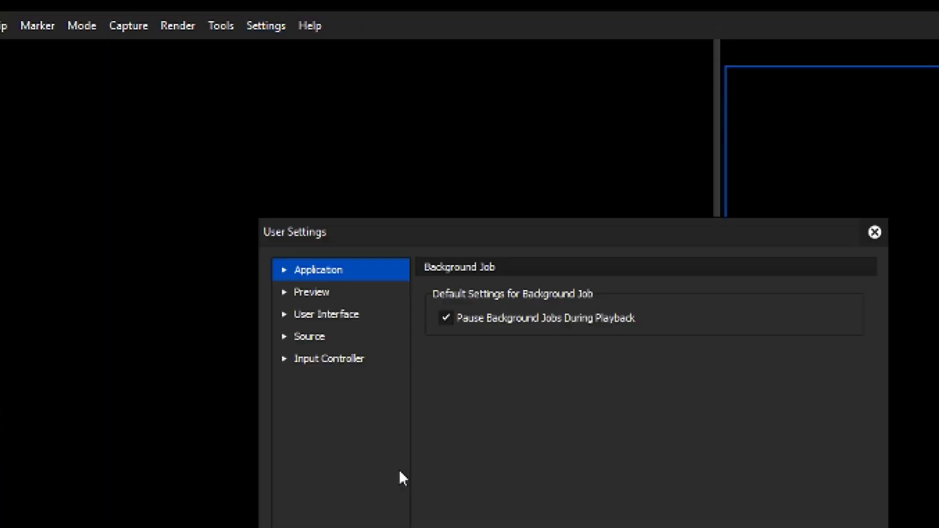
Add Normalize (Selected Tracks) to the Timeline's current buttons under User Interface > Button and select it
click(299, 315)
click(320, 299)
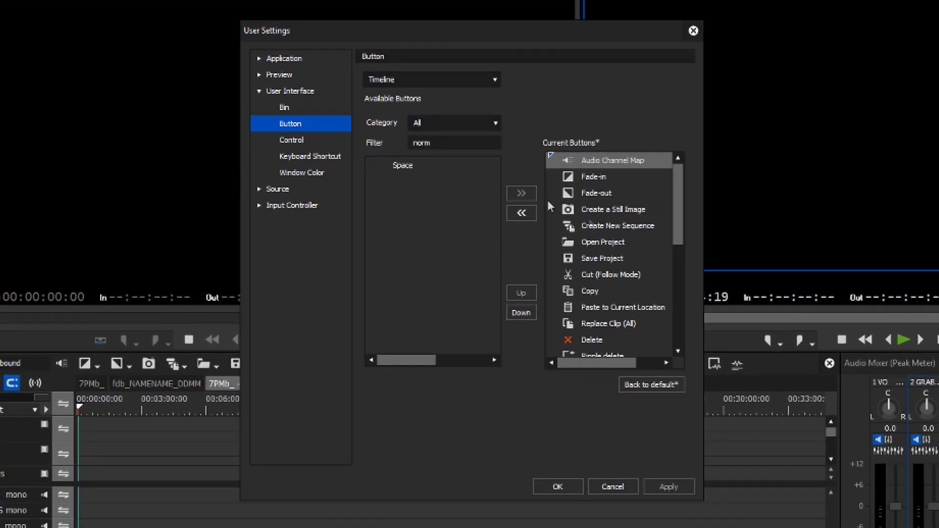
click(441, 84)
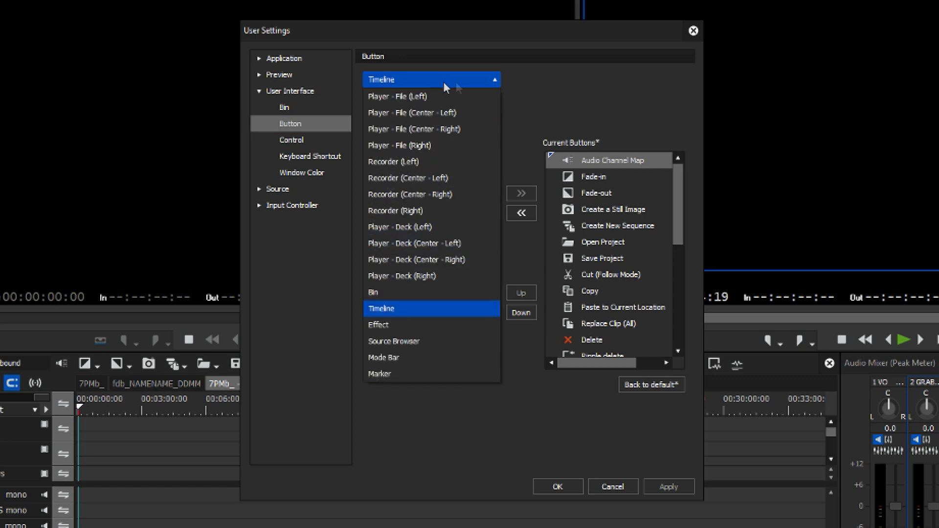
click(443, 82)
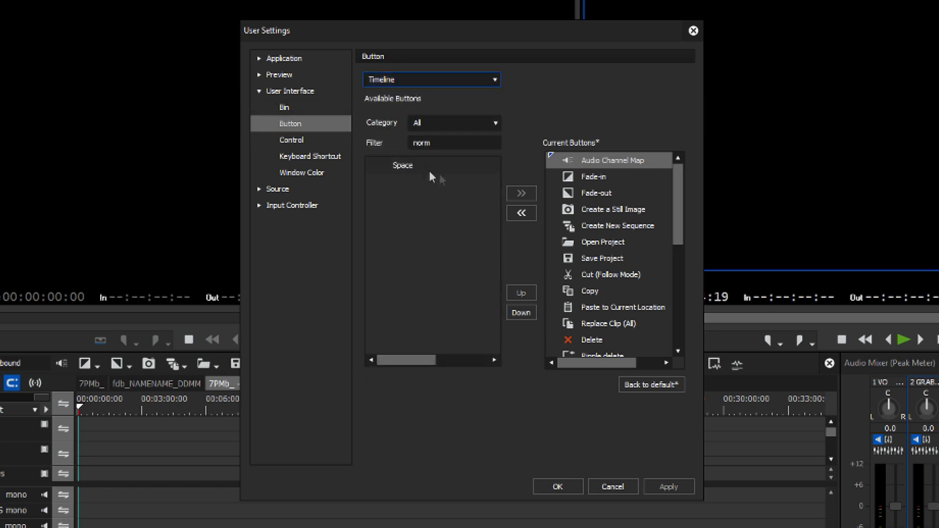
drag(678, 182, 638, 357)
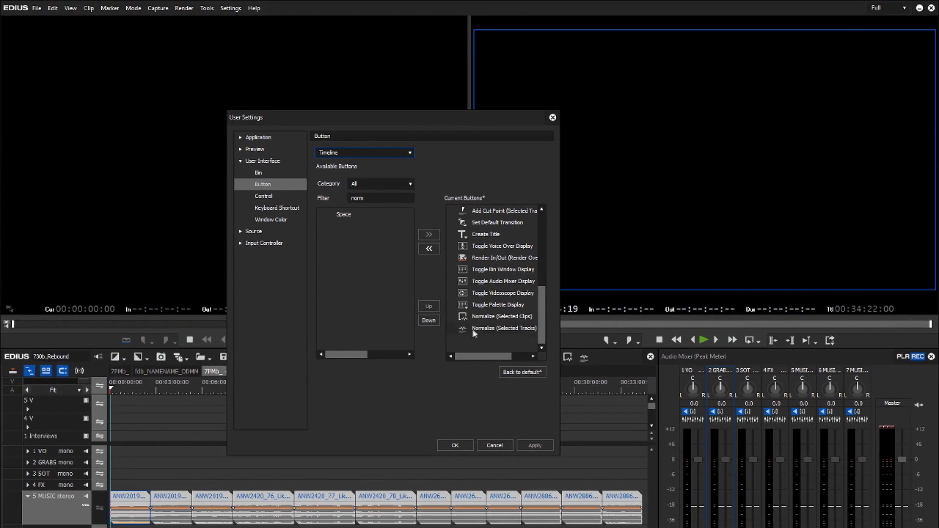
click(472, 330)
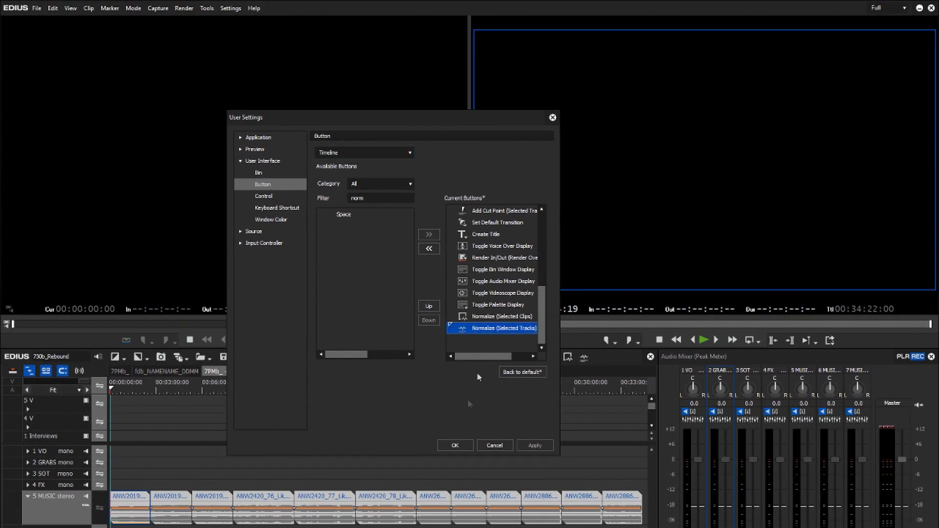
Apply the button settings, then normalize the first four MUSIC clips to an audio level of -2
click(454, 445)
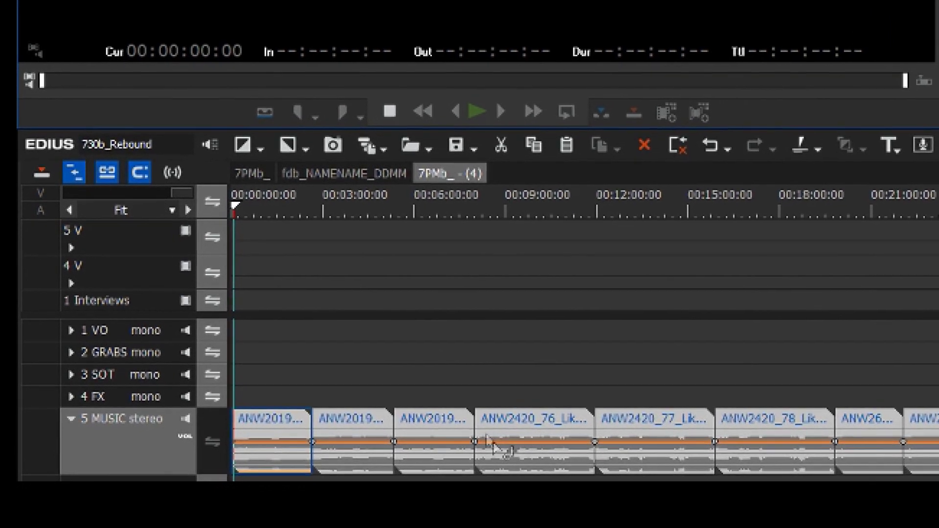
shift+click(459, 442)
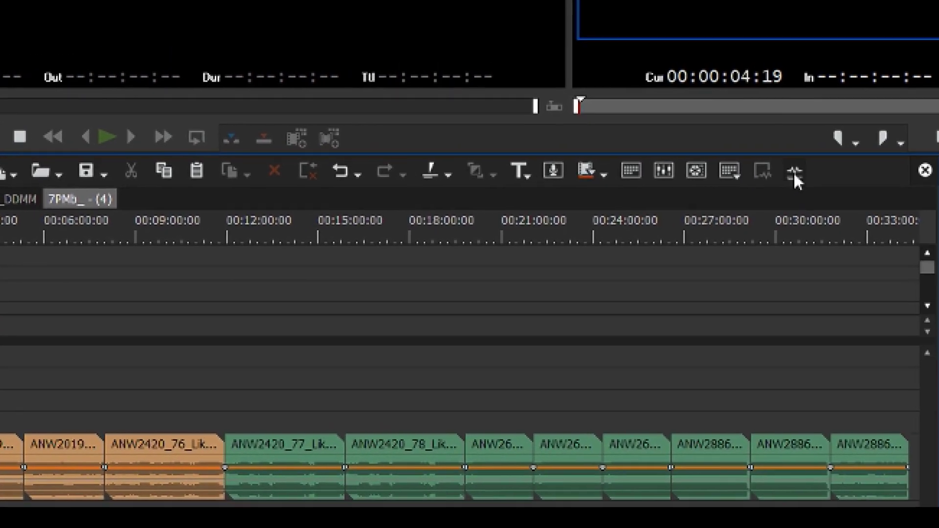
click(792, 174)
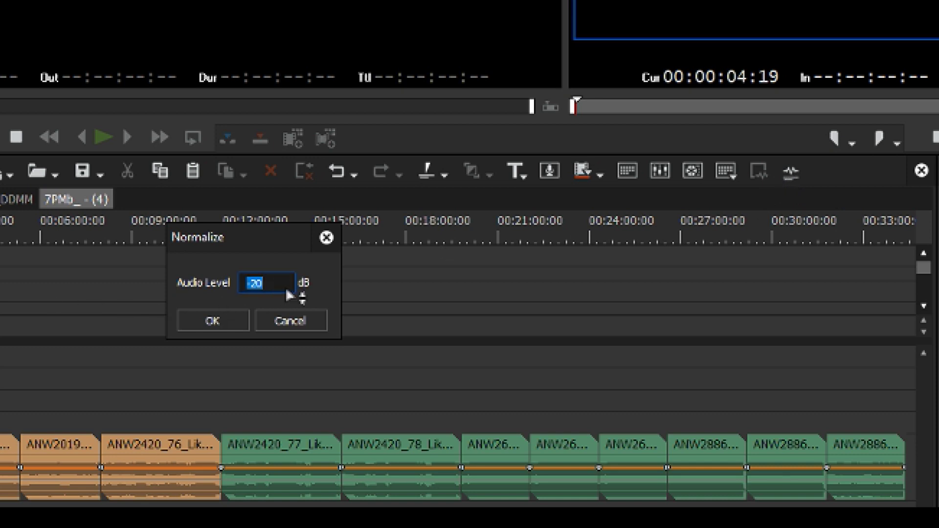
text(-2)
key(Return)
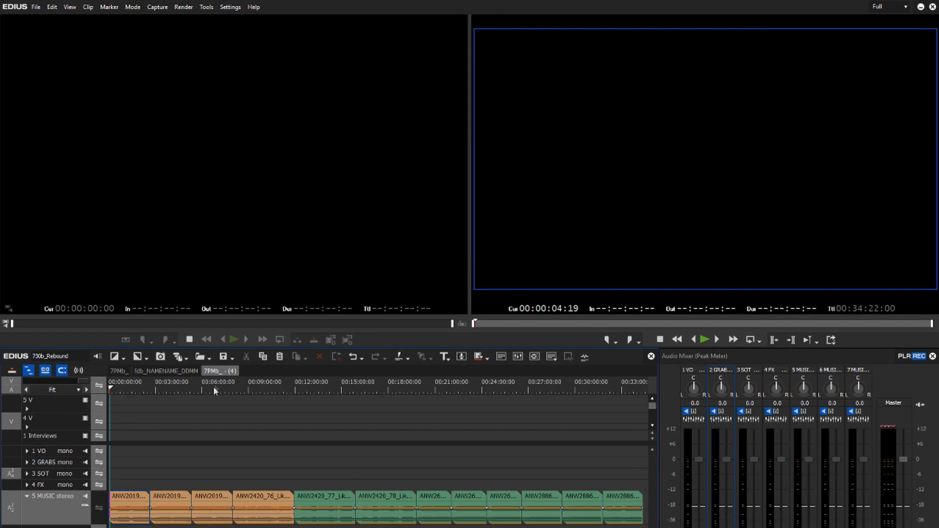
click(140, 389)
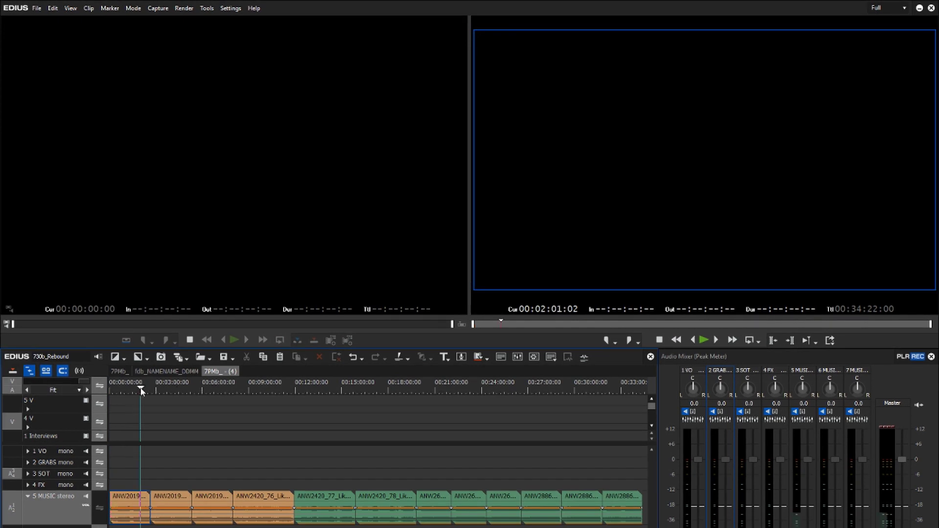
click(125, 389)
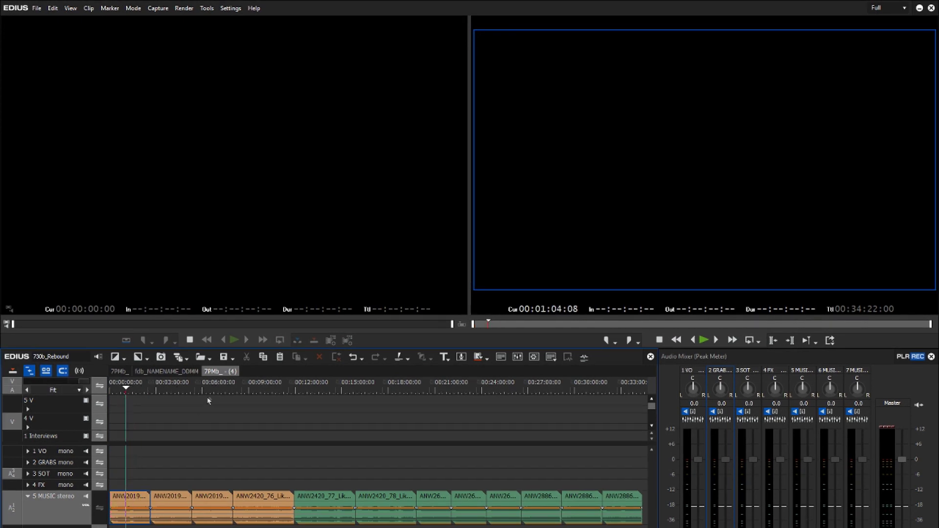
scroll(207, 397, up, 6)
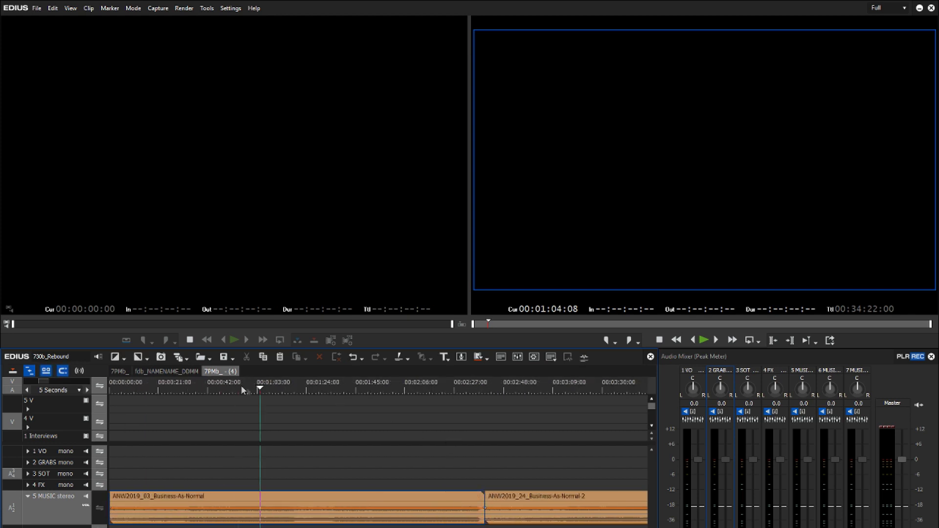
key(j)
key(j)
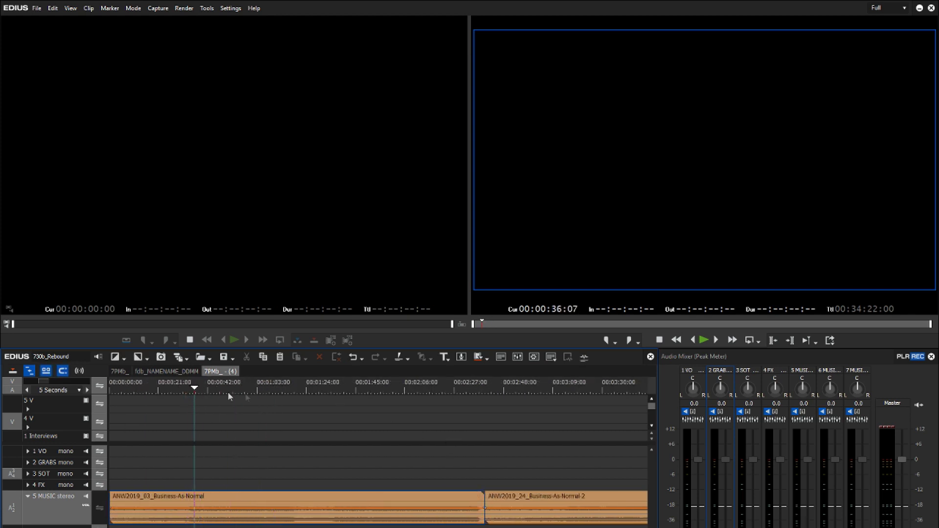
key(space)
click(285, 388)
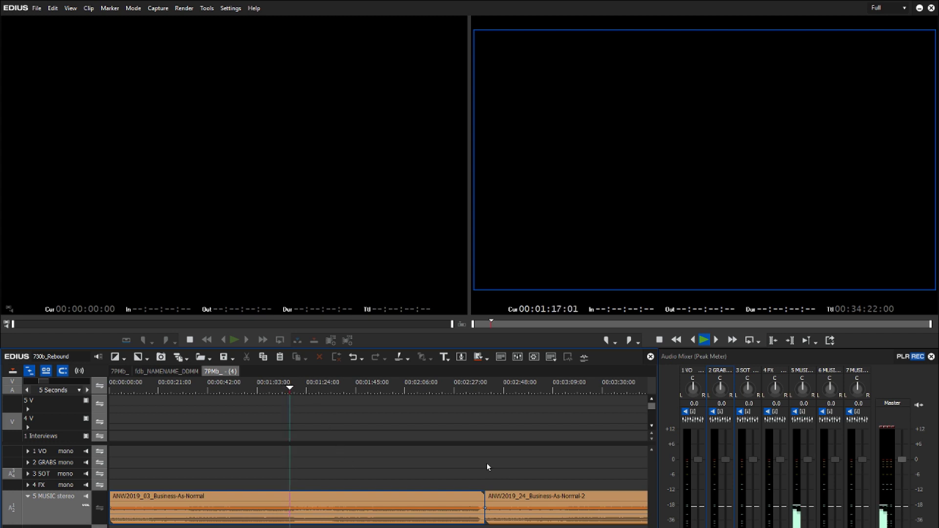
click(461, 389)
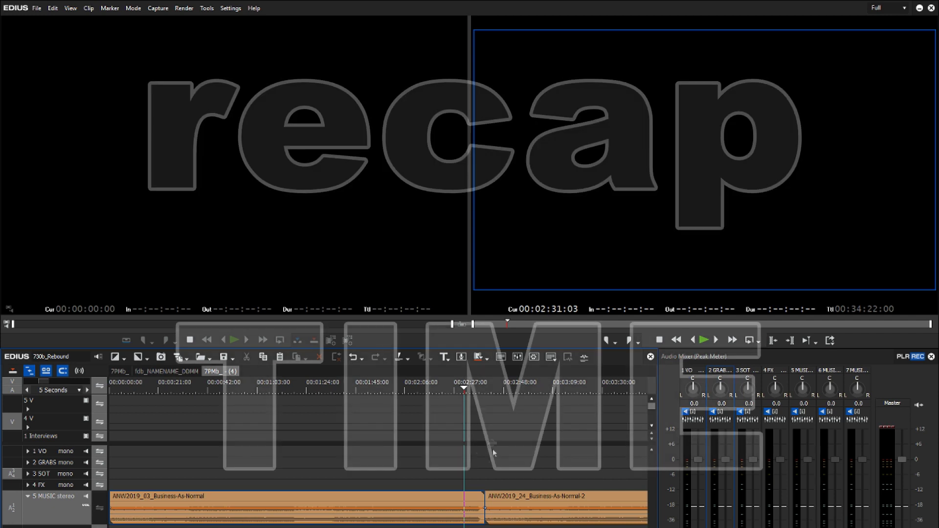
key(ctrl+0)
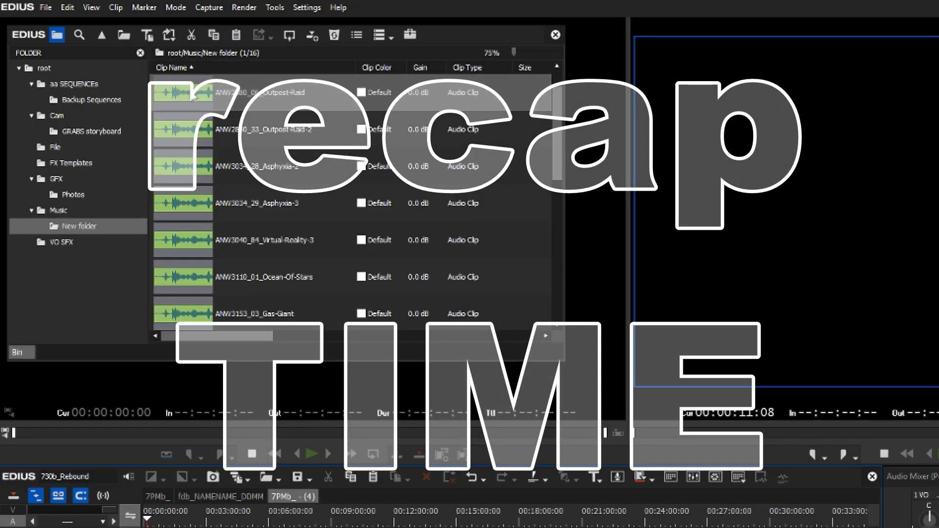
Select the New folder clips from ANW2880_00_Outpost-Raid through ANW3213_11_Silent-Enemy-5 and drop them on the 5 MUSIC track
click(386, 73)
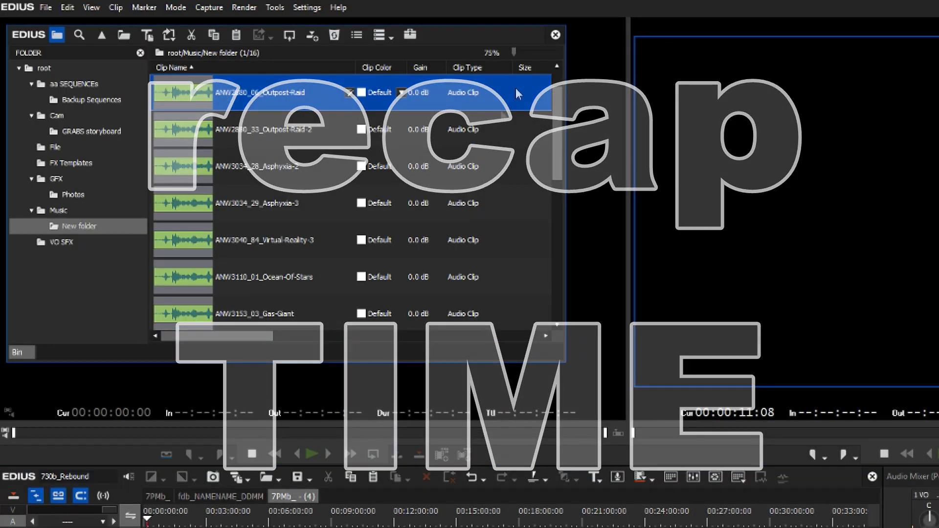
drag(558, 100, 513, 272)
shift+click(196, 276)
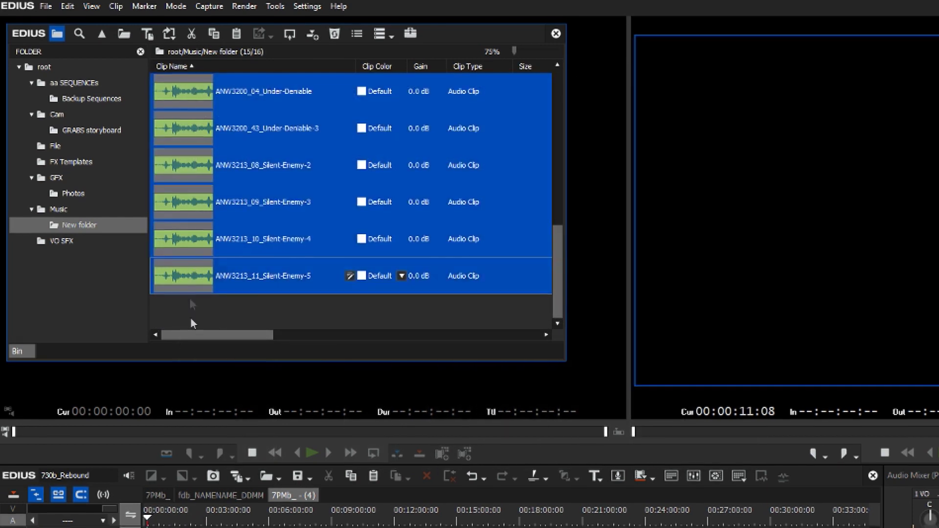
drag(196, 276, 182, 471)
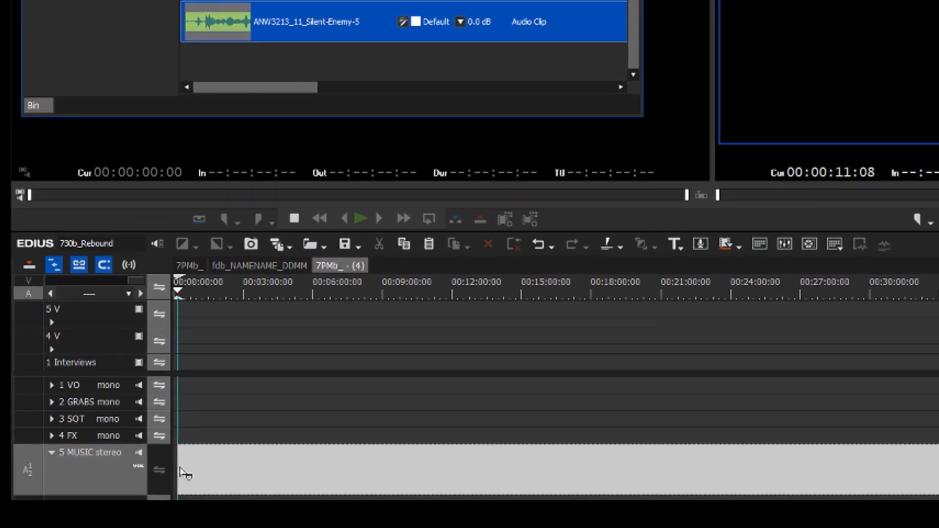
drag(197, 293, 206, 294)
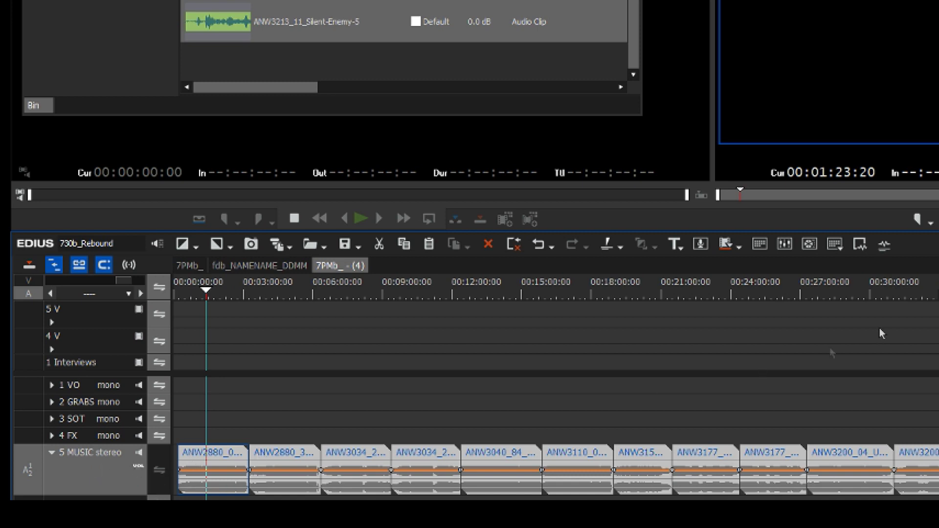
Normalize the new music clips on the MUSIC track to an audio level of -18 dB
click(885, 248)
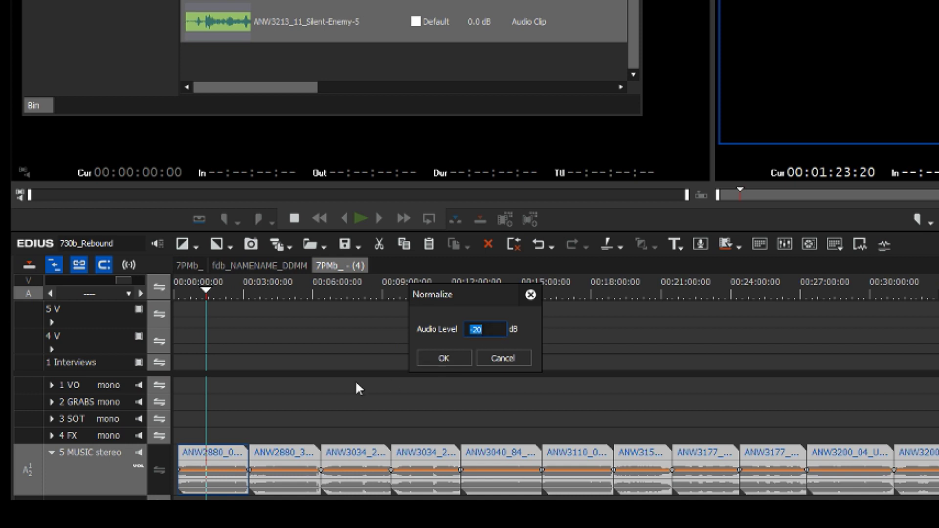
text(-18)
key(Return)
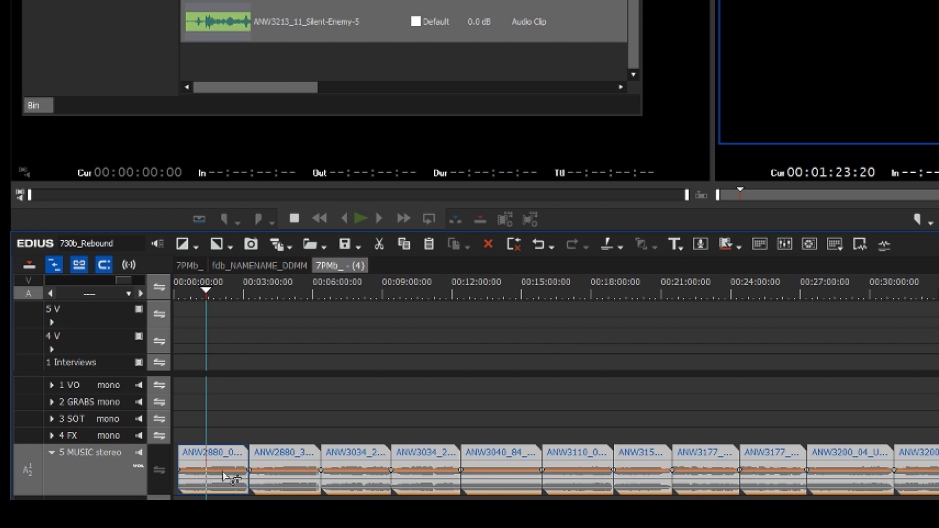
Play from about 2:04 to check the normalized levels, then delete the fifteen clips from the bin
click(220, 291)
key(space)
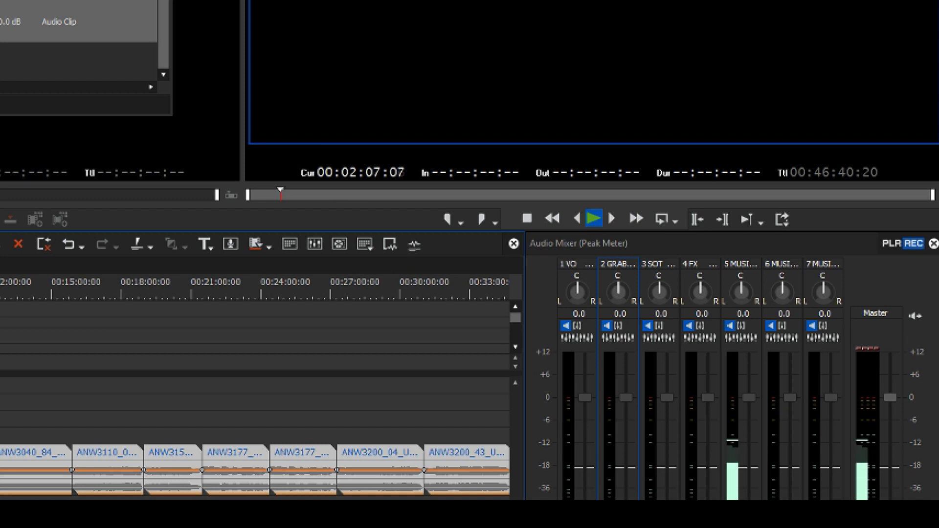
key(space)
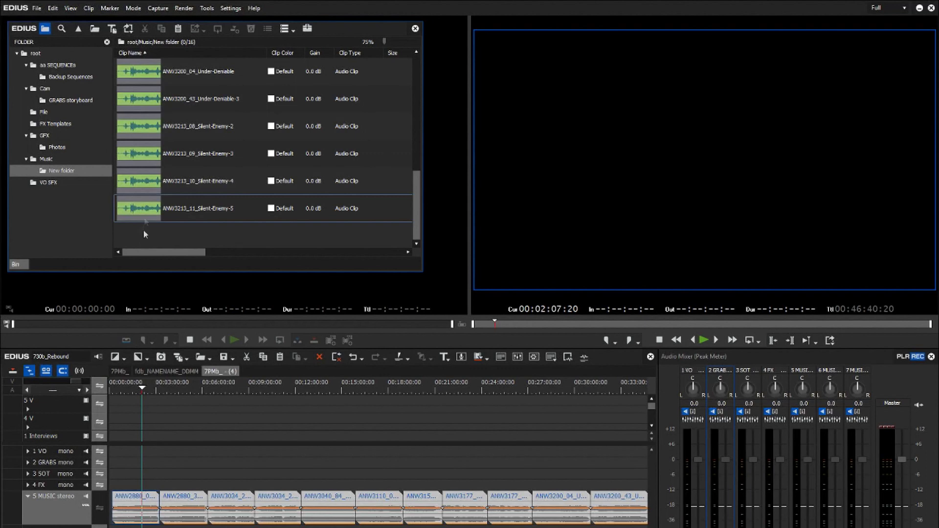
drag(146, 233, 172, 149)
key(Delete)
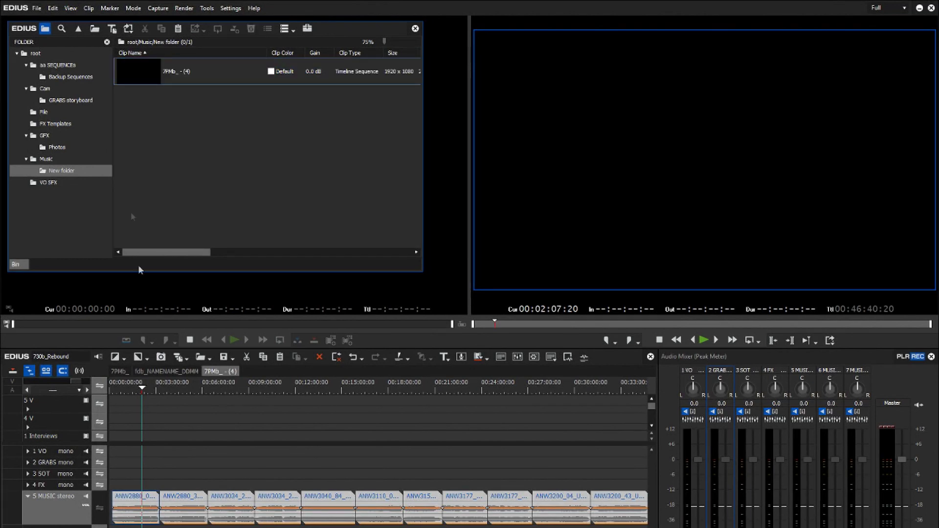
Restore the fifteen clips with Ctrl+Z, review their reduced Gain values, and select ANW3200_04_Under-Deniable
click(144, 119)
key(ctrl+z)
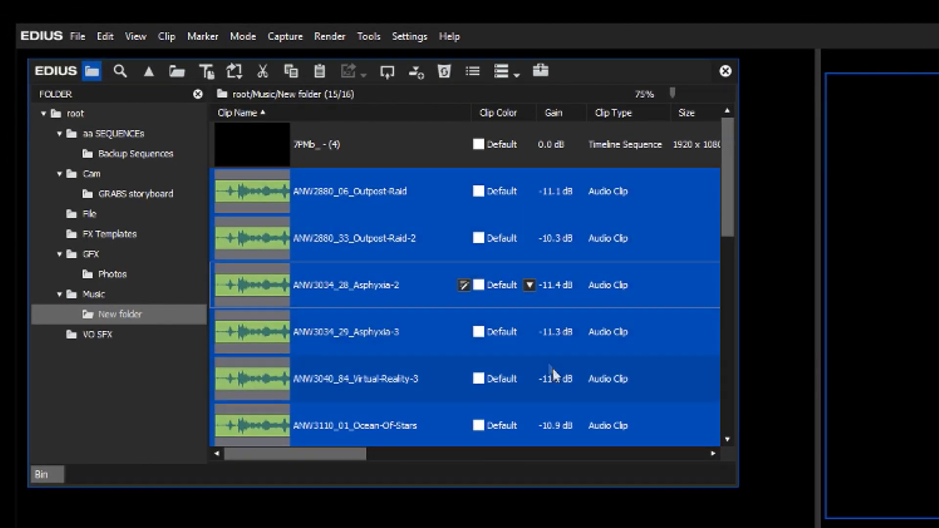
drag(727, 186, 697, 441)
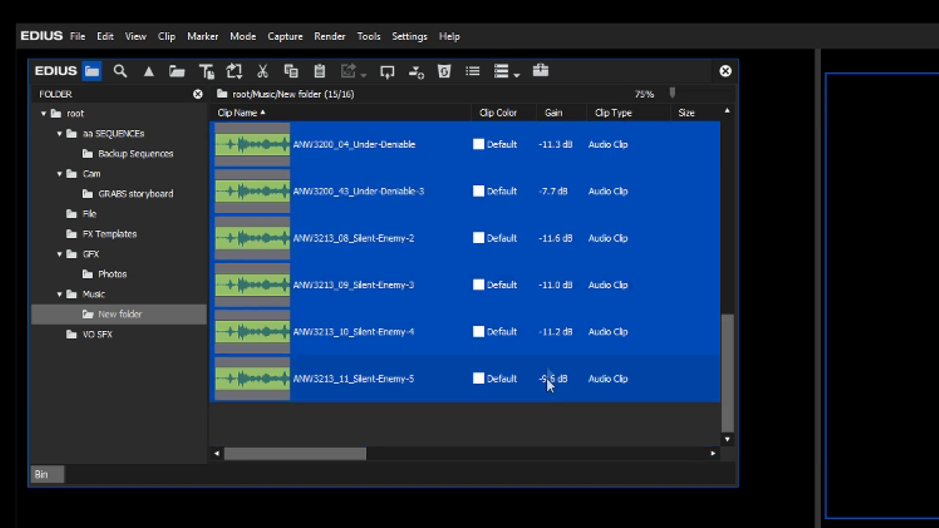
click(527, 146)
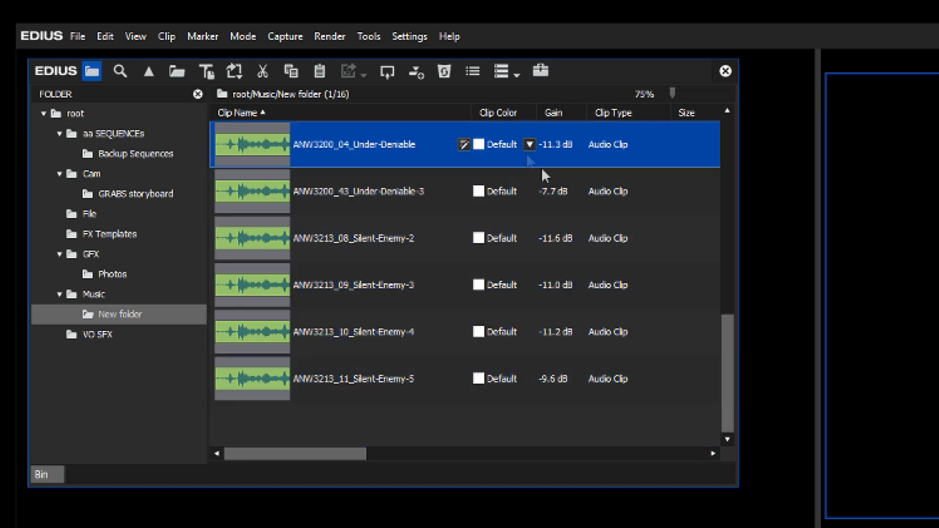